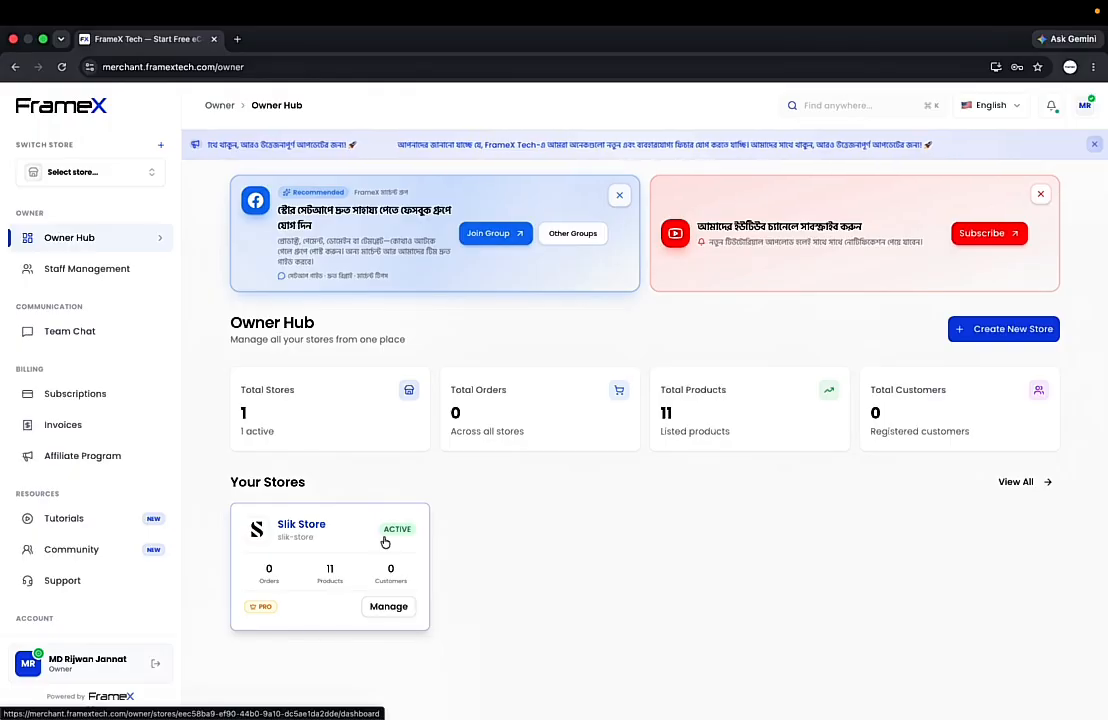
Step: Open the Slik Store's product list and go to its bulk CSV import page
{"action": "left_click", "coordinate": [385, 541]}
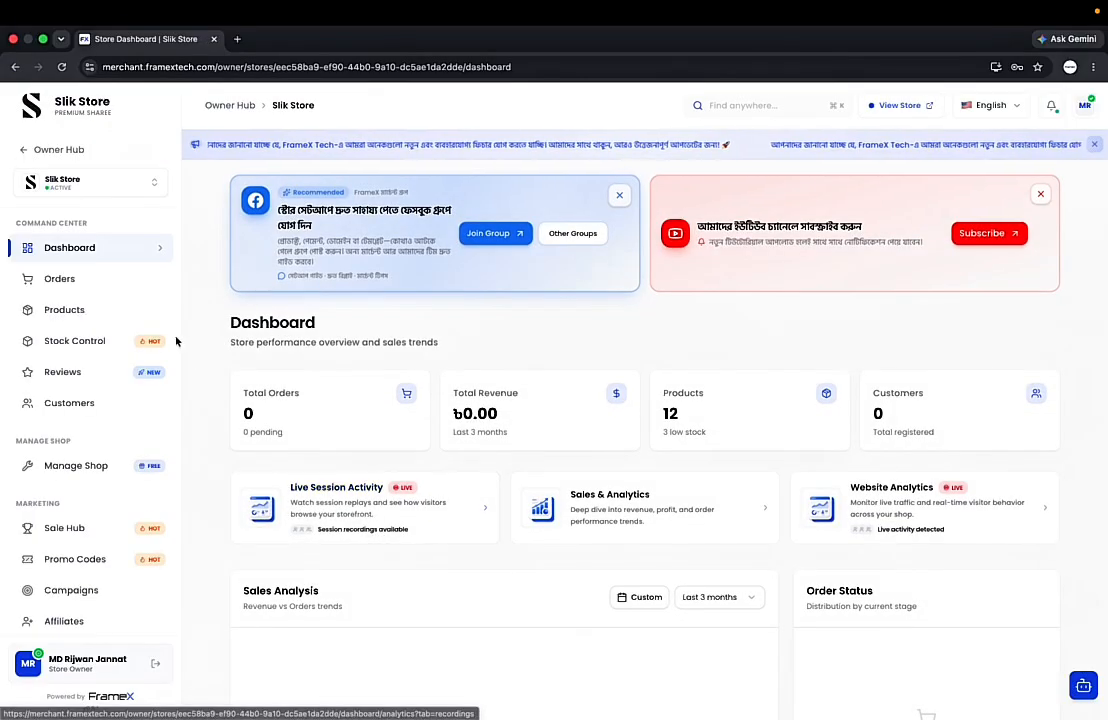
{"action": "left_click", "coordinate": [97, 309]}
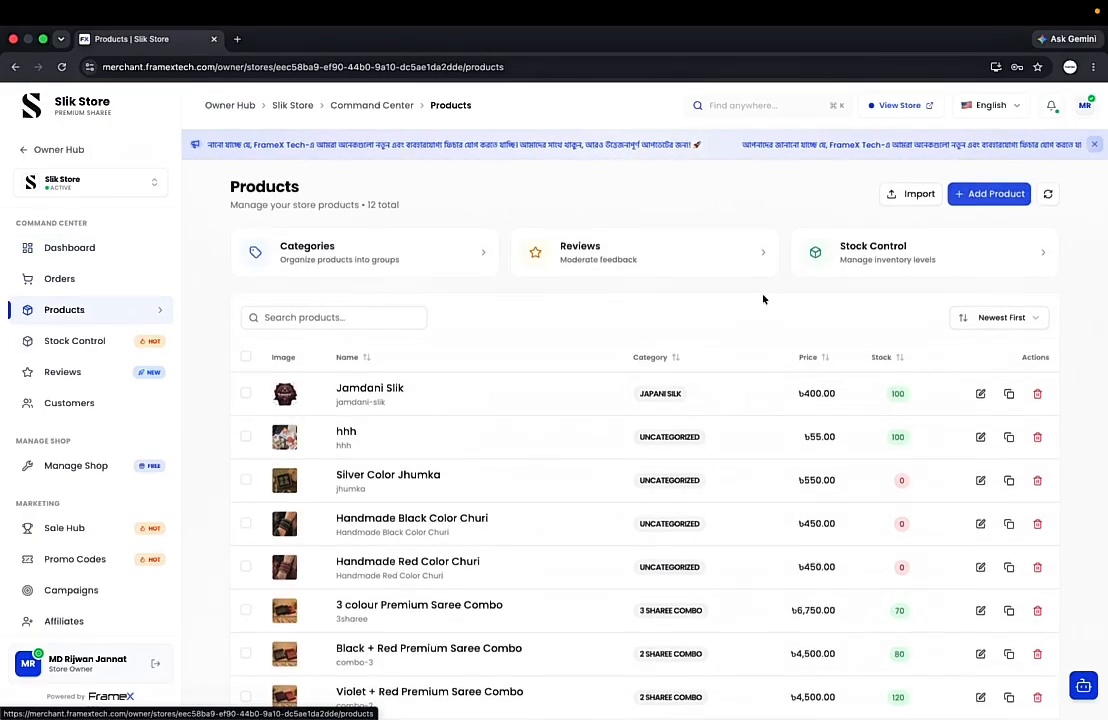
{"action": "left_click", "coordinate": [911, 195]}
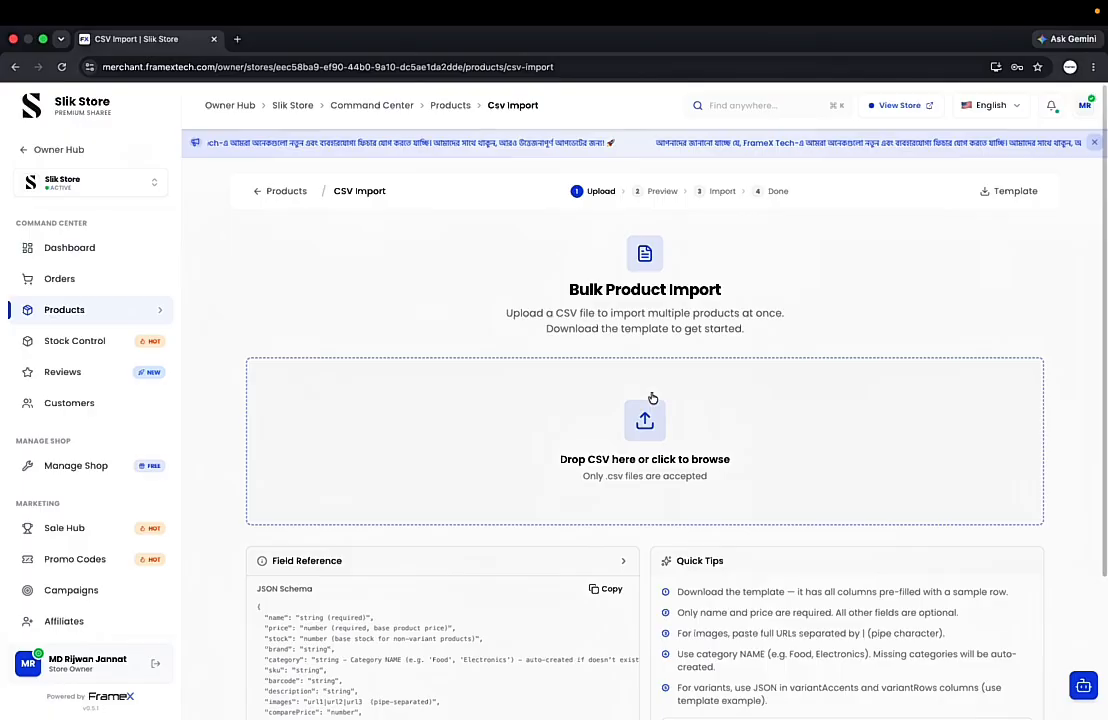
Step: Copy the JSON schema from the Field Reference on the CSV import page
{"action": "scroll", "coordinate": [652, 398], "scroll_direction": "down", "scroll_amount": 2}
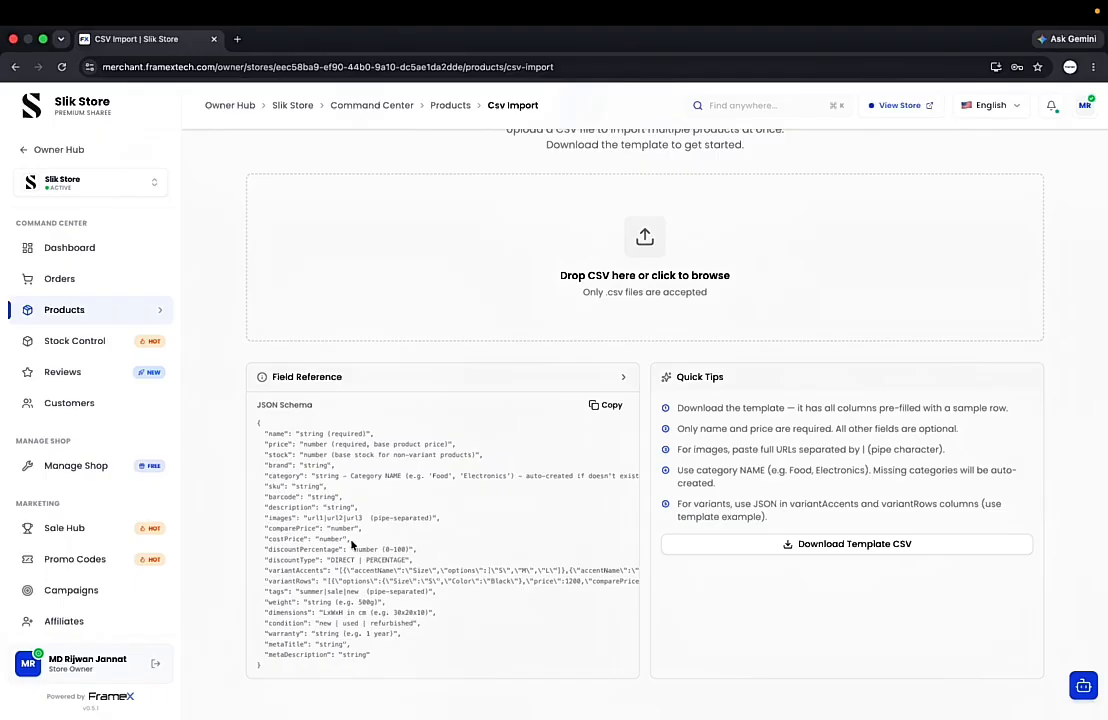
{"action": "left_click", "coordinate": [612, 405]}
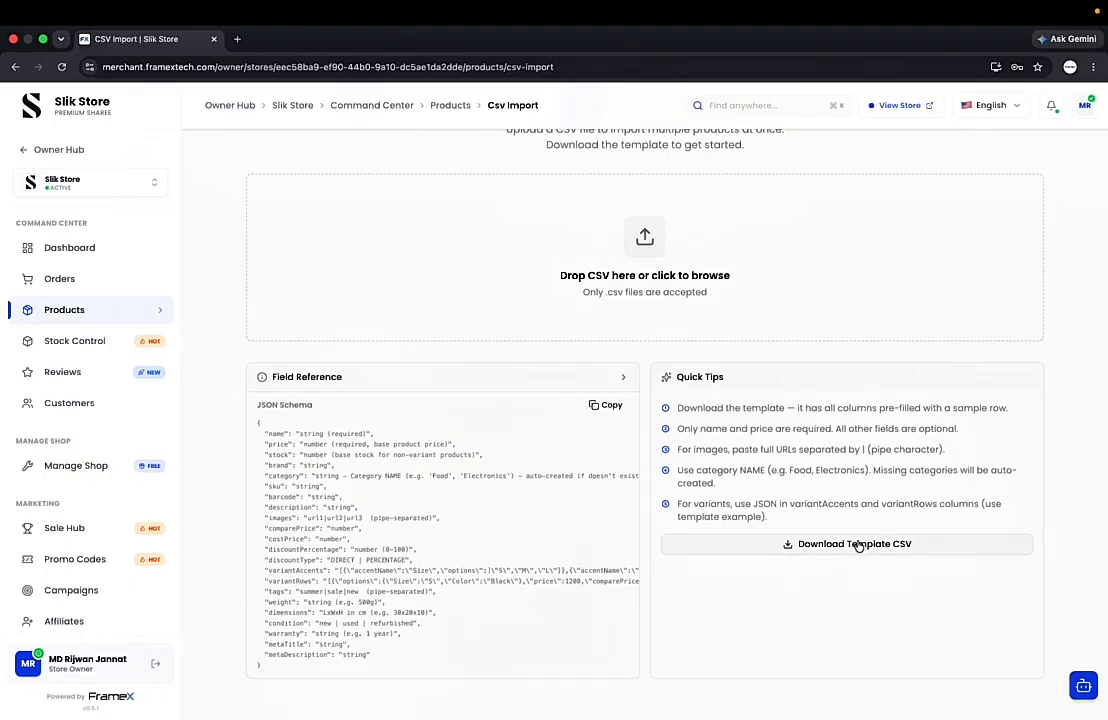
{"action": "left_click", "coordinate": [598, 405]}
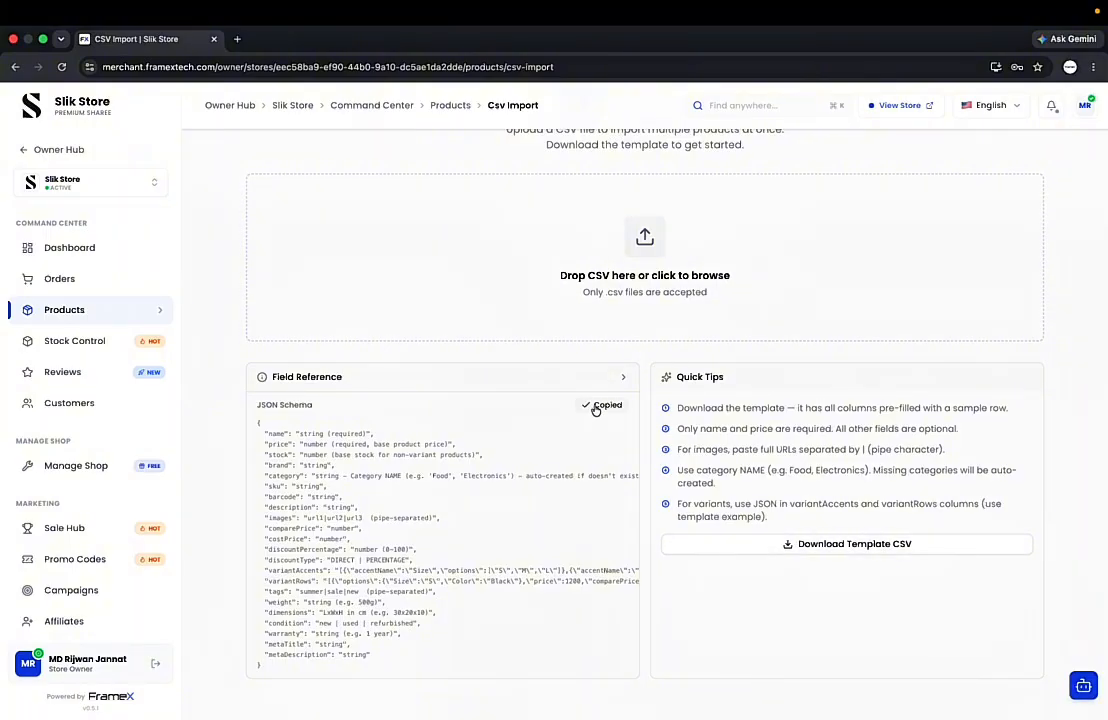
{"action": "scroll", "coordinate": [497, 326], "scroll_direction": "up", "scroll_amount": 3}
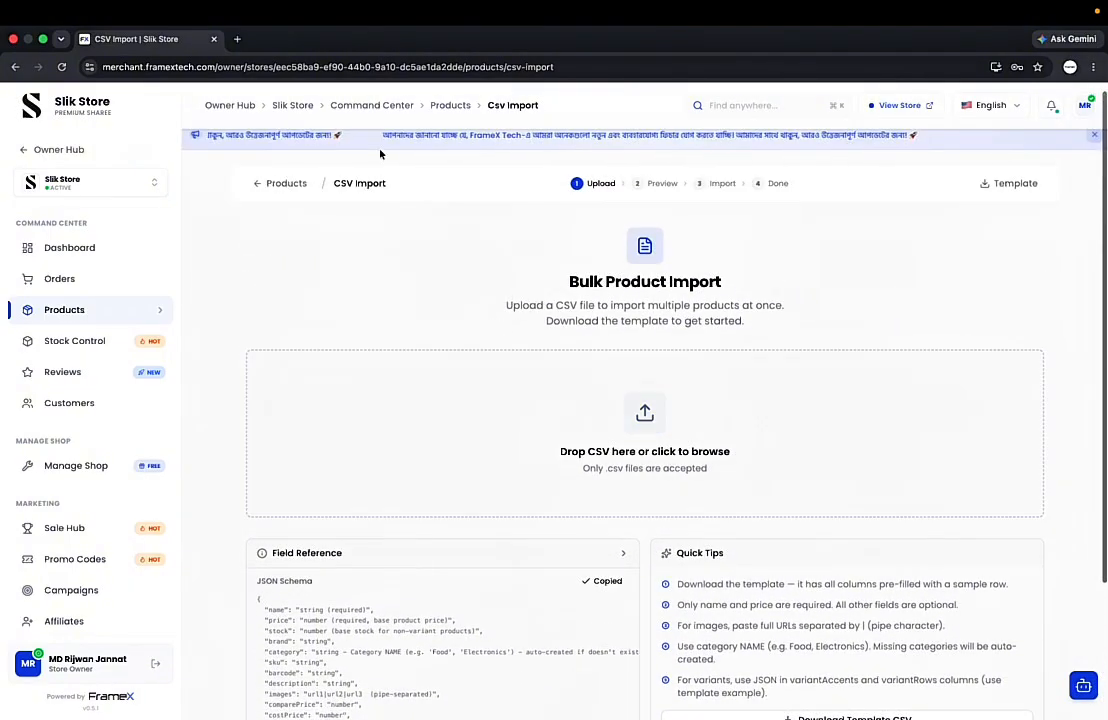
Step: Open ChatGPT in a new browser tab and paste the copied JSON schema into the prompt
{"action": "left_click", "coordinate": [239, 40]}
{"action": "type", "text": "chatgpt"}
{"action": "key", "text": "Return"}
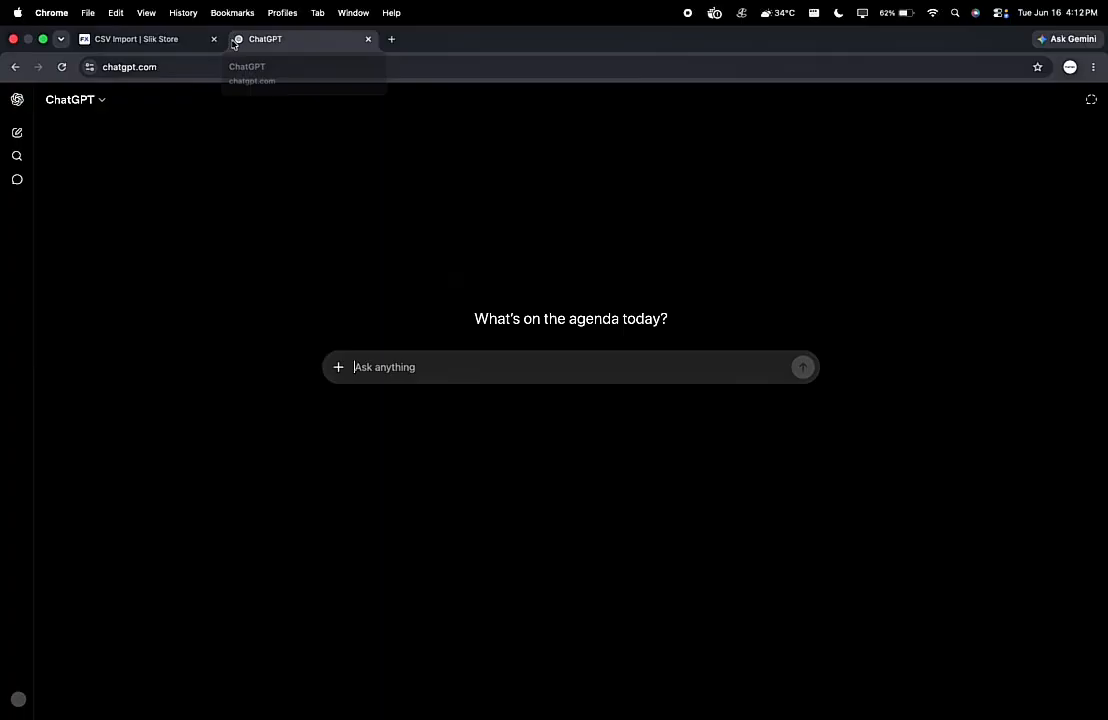
{"action": "left_click", "coordinate": [405, 377]}
{"action": "key", "text": "cmd+v"}
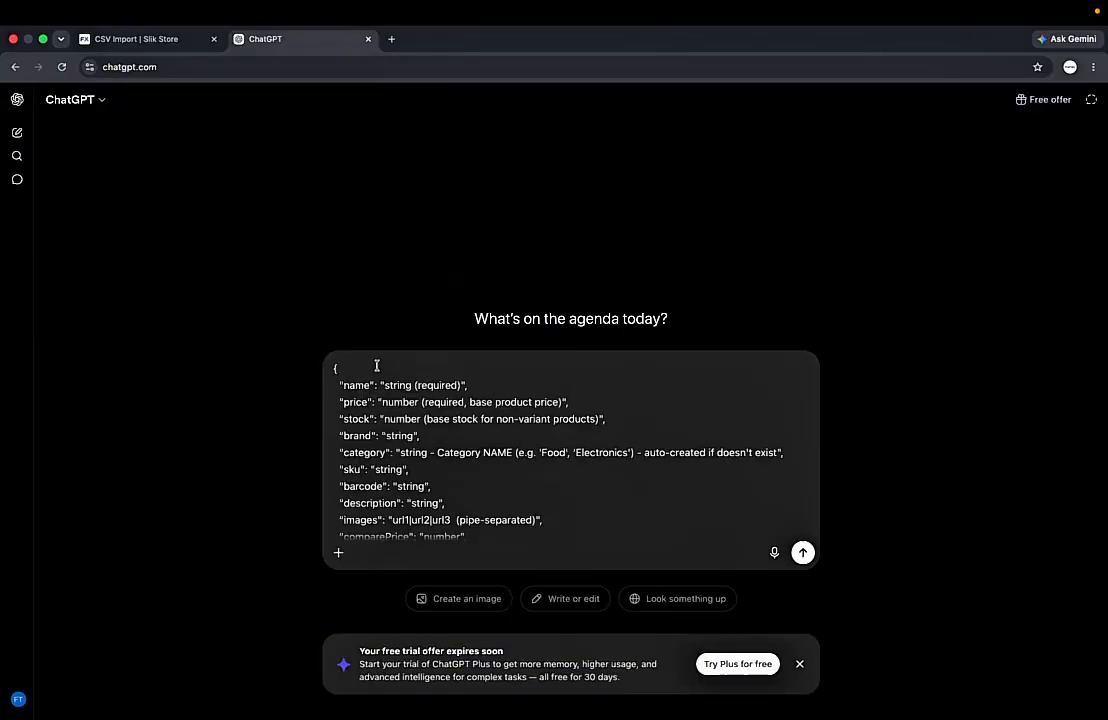
Step: Add a request for 5 Jamdani sharee products with red, blue and green variants in this data format as CSV, and send the prompt
{"action": "type", "text": "---"}
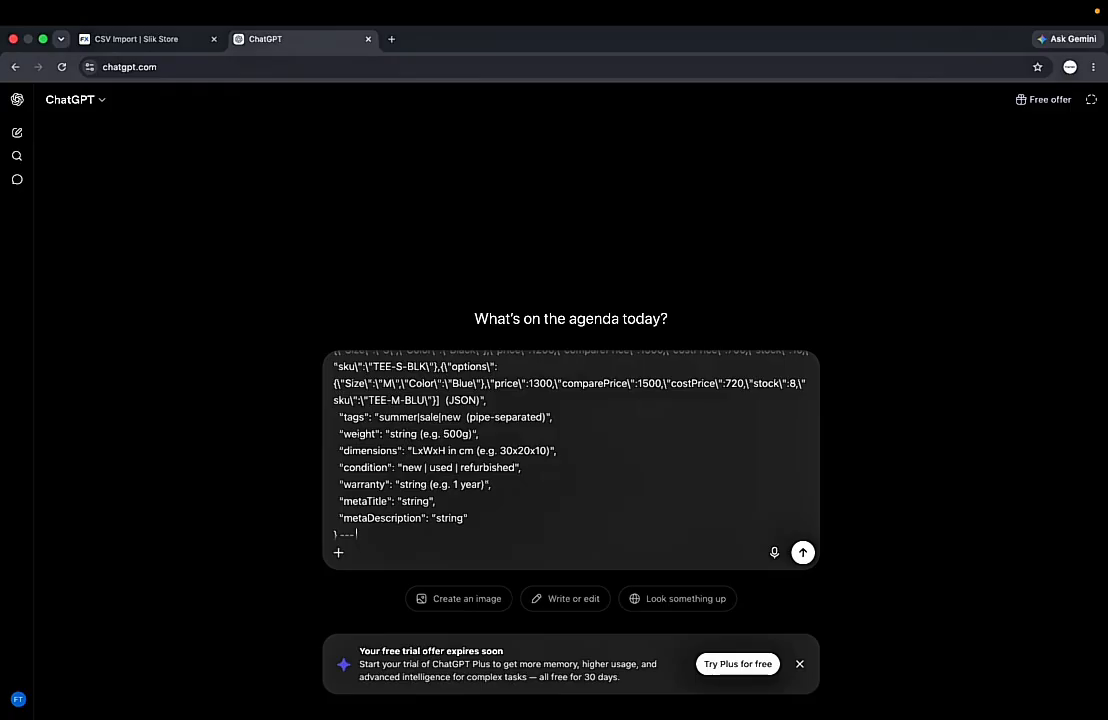
{"action": "type", "text": " this my product json data"}
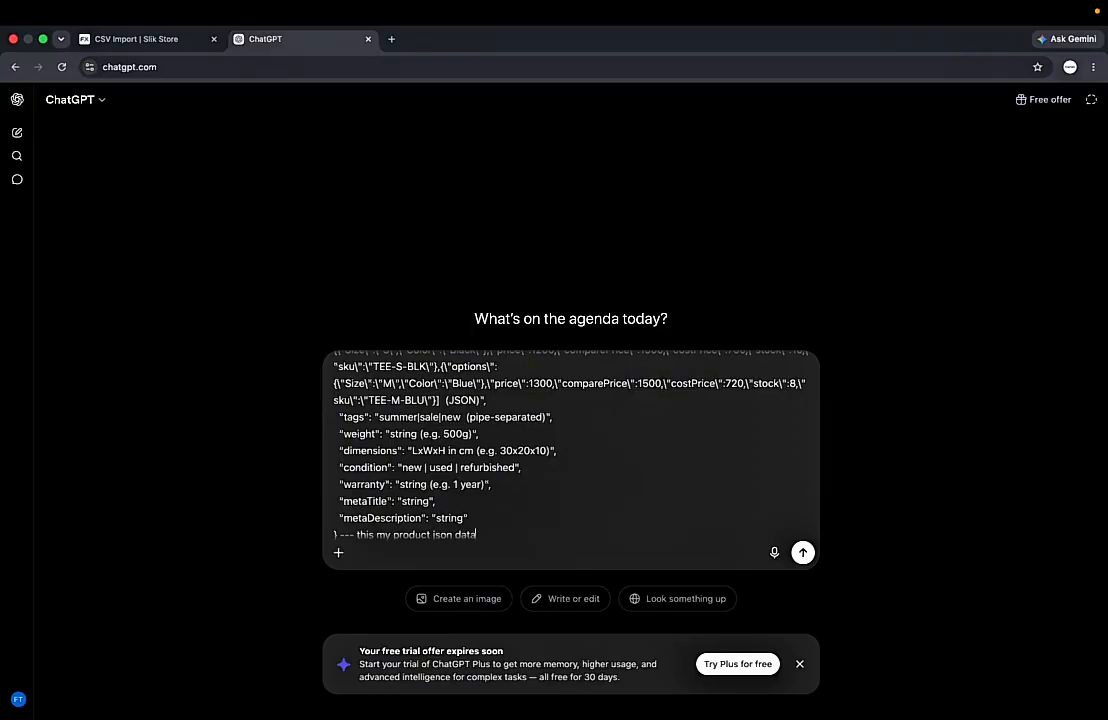
{"action": "type", "text": ", no"}
{"action": "type", "text": "w i want to"}
{"action": "type", "text": " create 5 product u"}
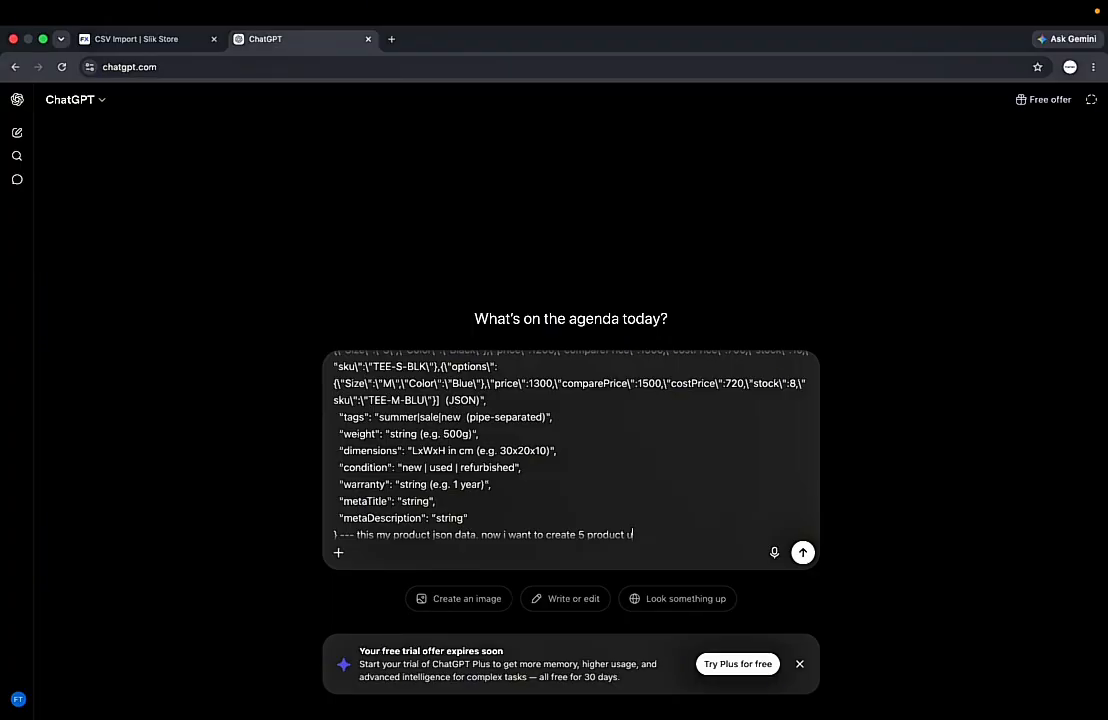
{"action": "type", "text": "sing this data format. my produ"}
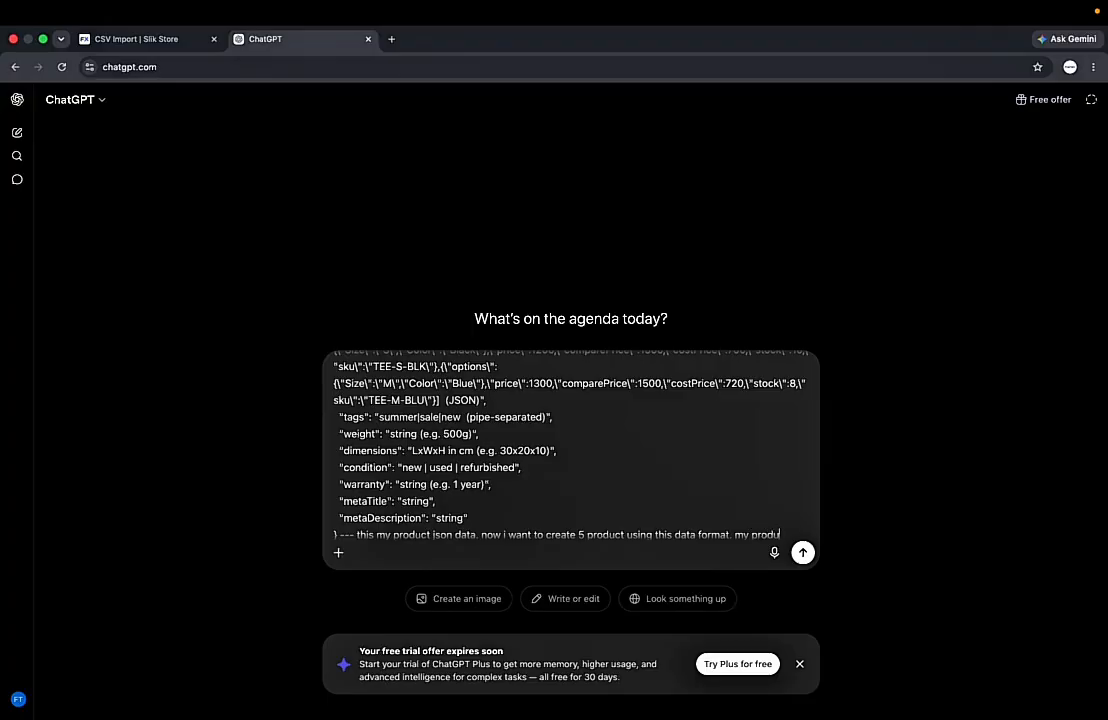
{"action": "type", "text": "ct name is"}
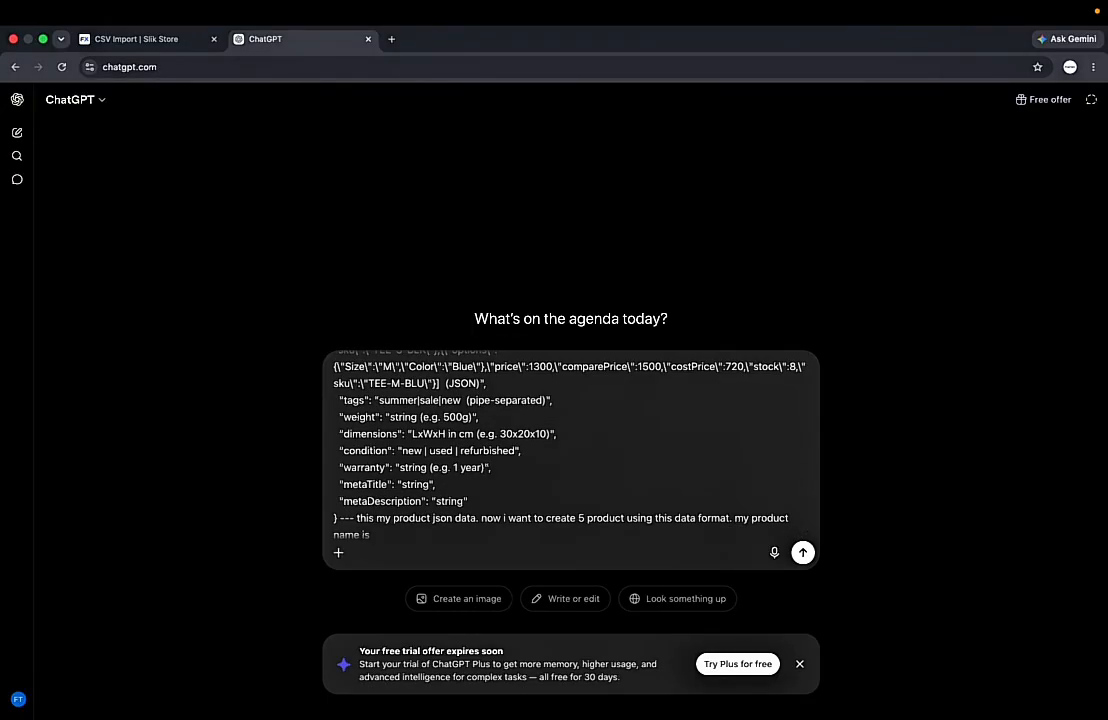
{"action": "type", "text": " ."}
{"action": "type", "text": "amdani sharee have"}
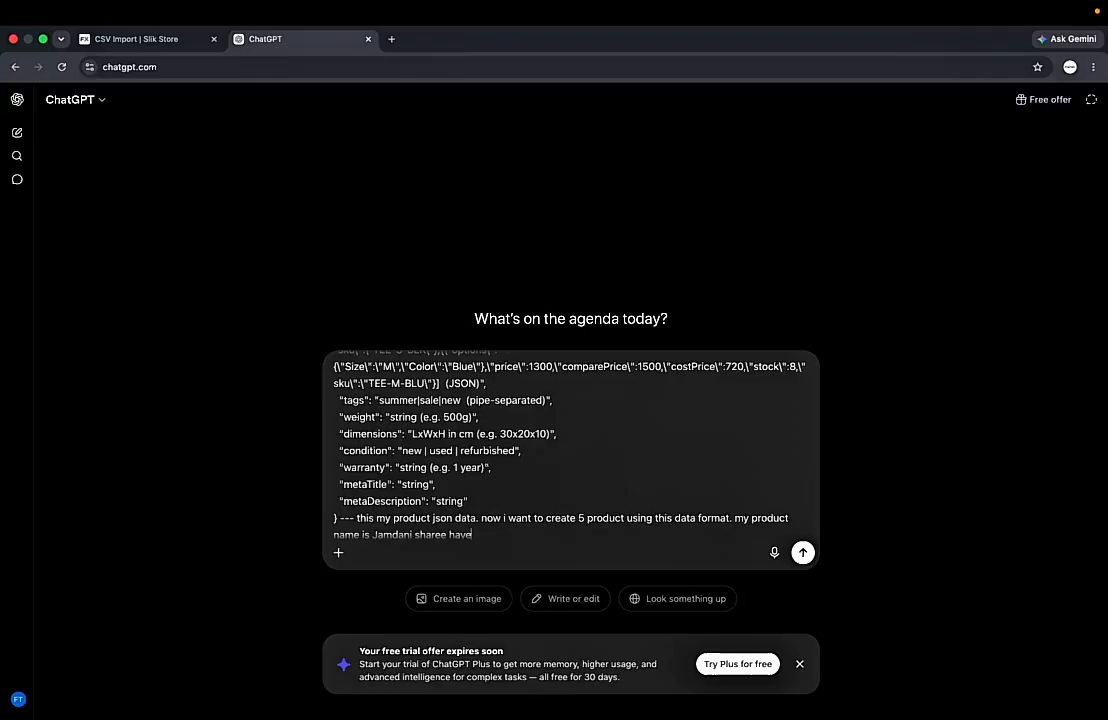
{"action": "type", "text": " many varint red blue green"}
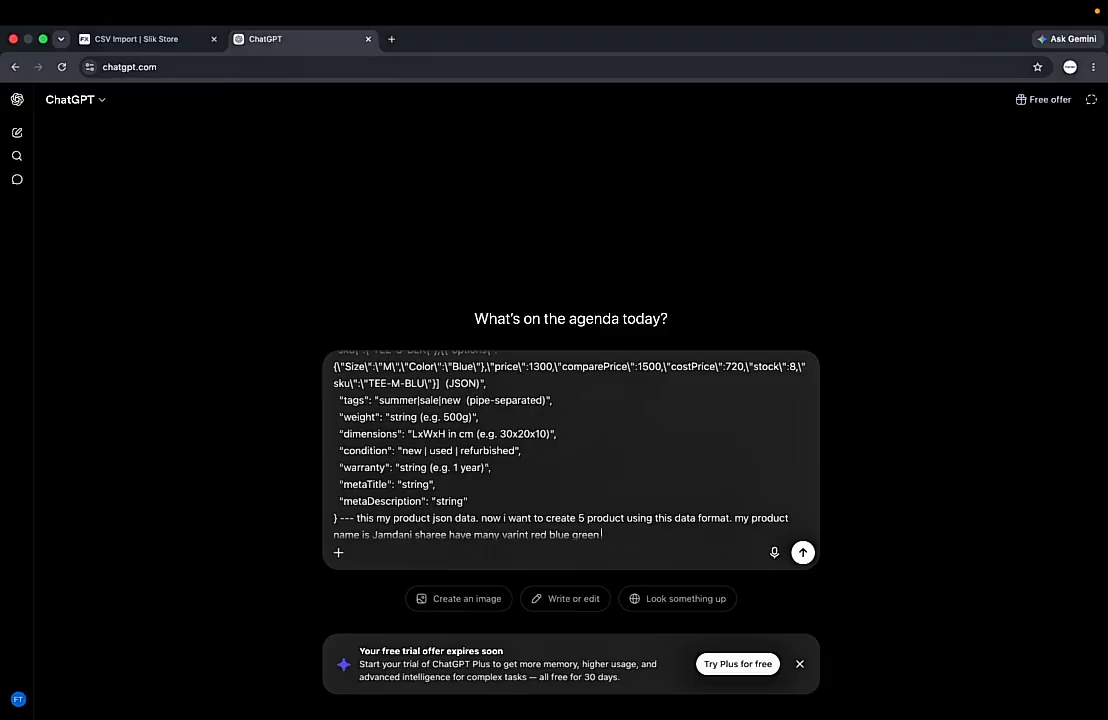
{"action": "type", "text": "so create a. 5 data"}
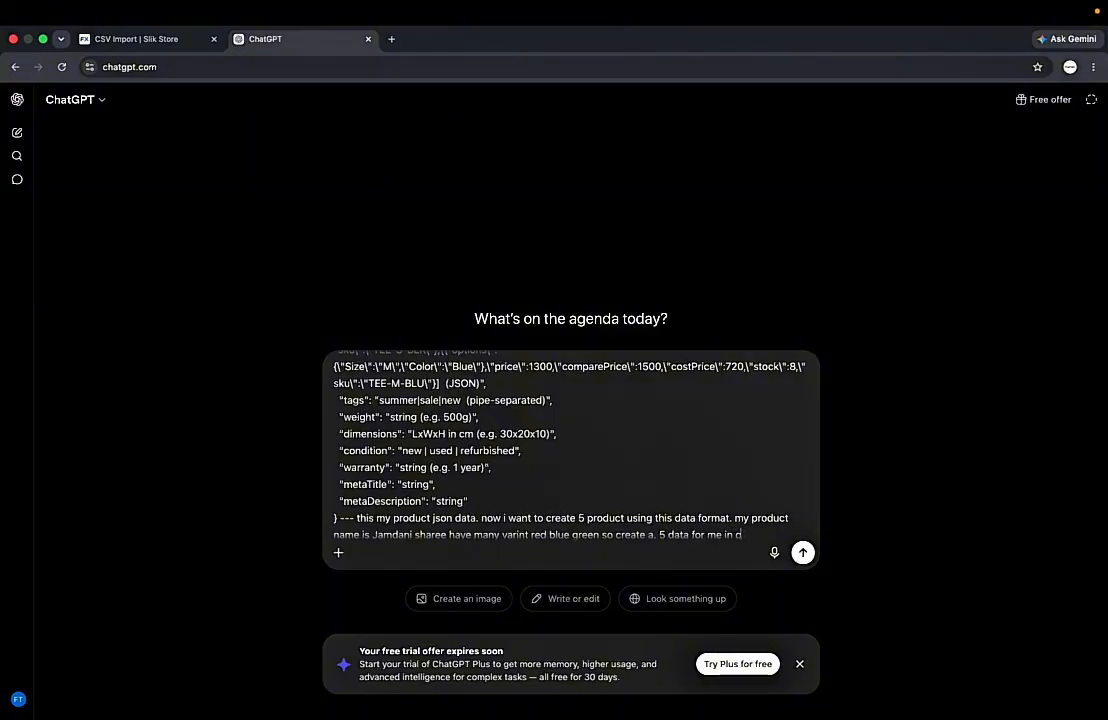
{"action": "type", "text": " for me in csv format"}
{"action": "scroll", "coordinate": [573, 447], "scroll_direction": "down", "scroll_amount": 1}
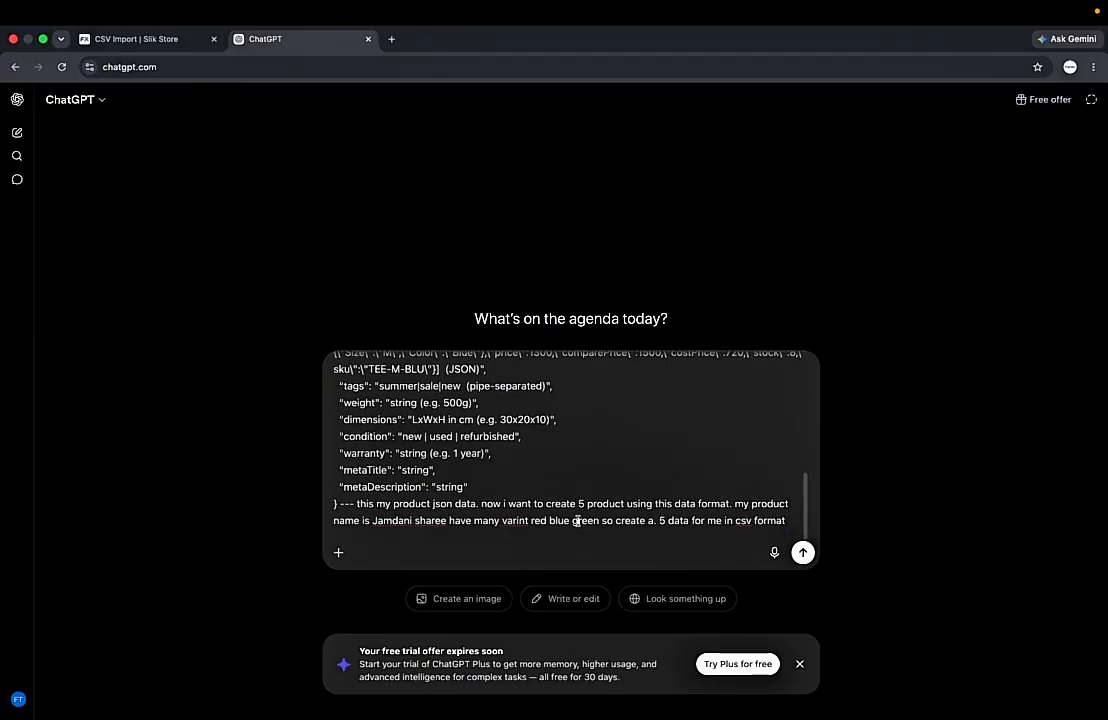
{"action": "left_click", "coordinate": [804, 554]}
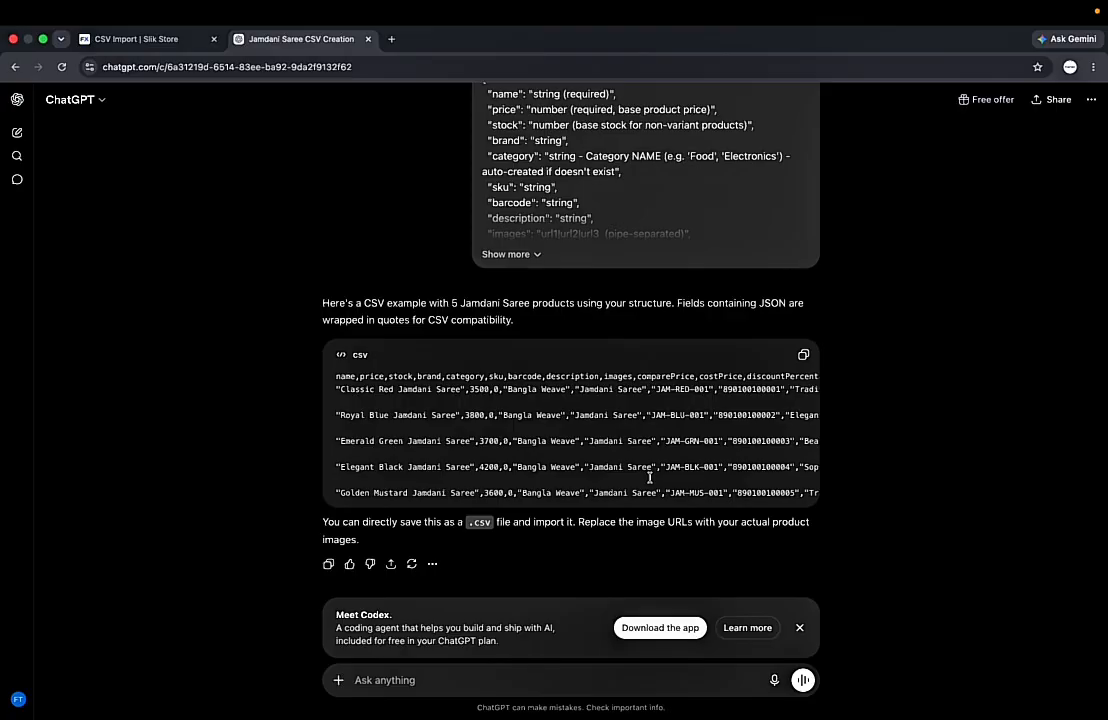
Step: Send the follow-up "i want a download the csv file" and download the generated CSV file
{"action": "left_click", "coordinate": [803, 356]}
{"action": "left_click", "coordinate": [801, 628]}
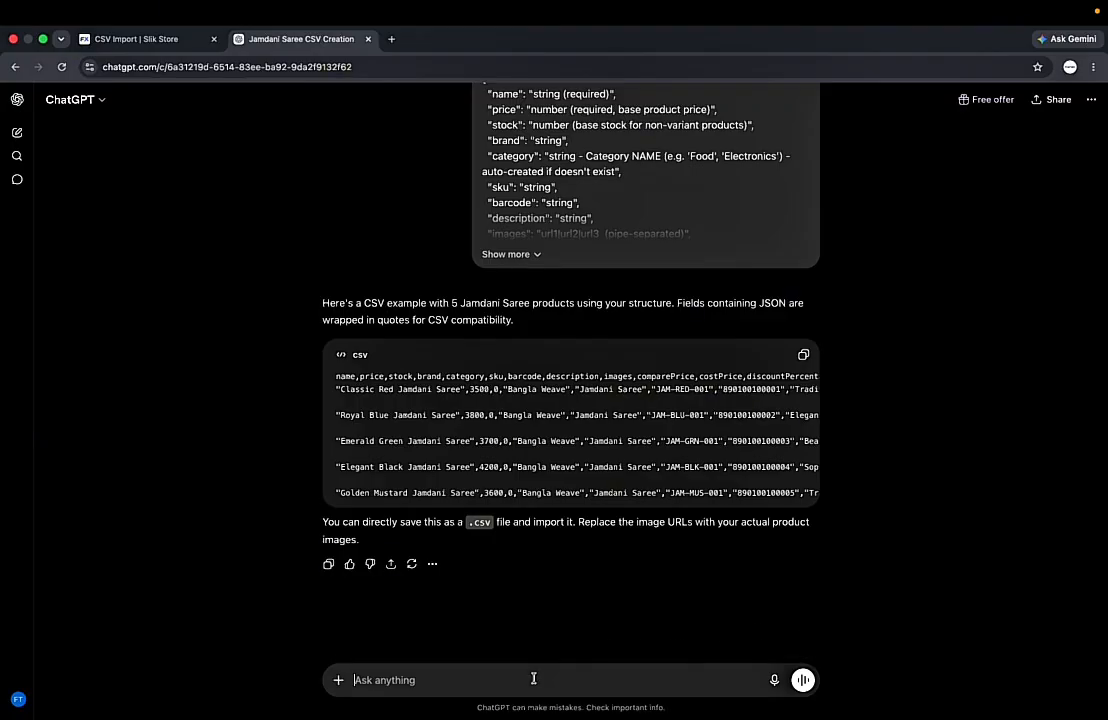
{"action": "type", "text": "i want a download t"}
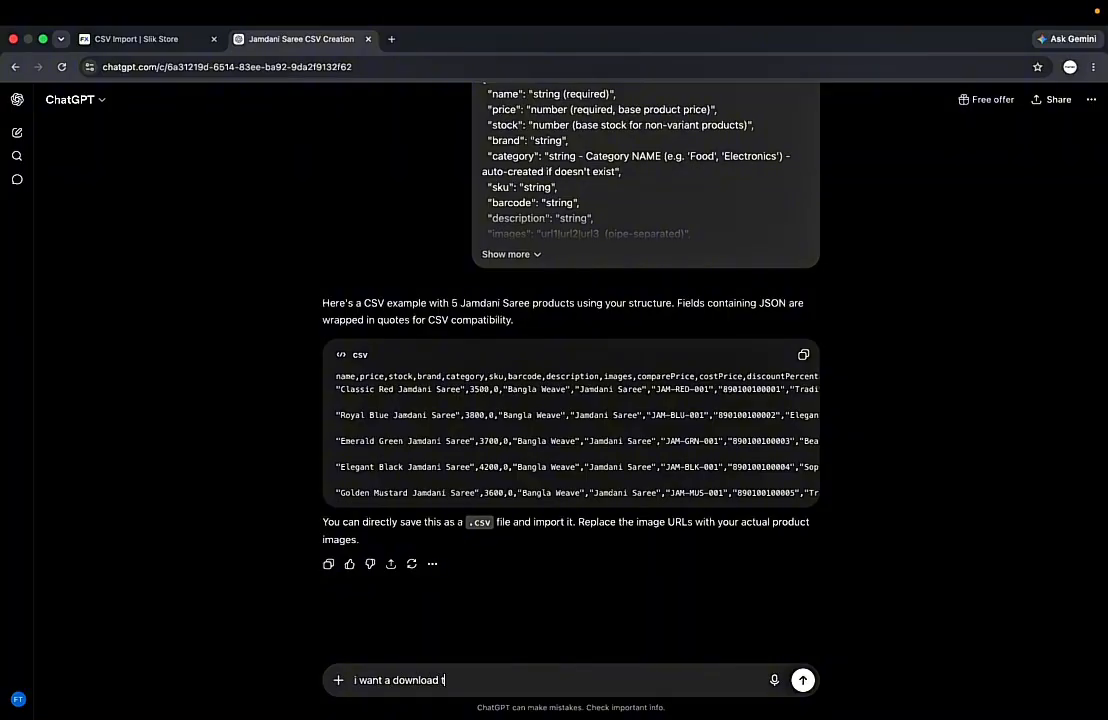
{"action": "type", "text": "he csv file"}
{"action": "key", "text": "Return"}
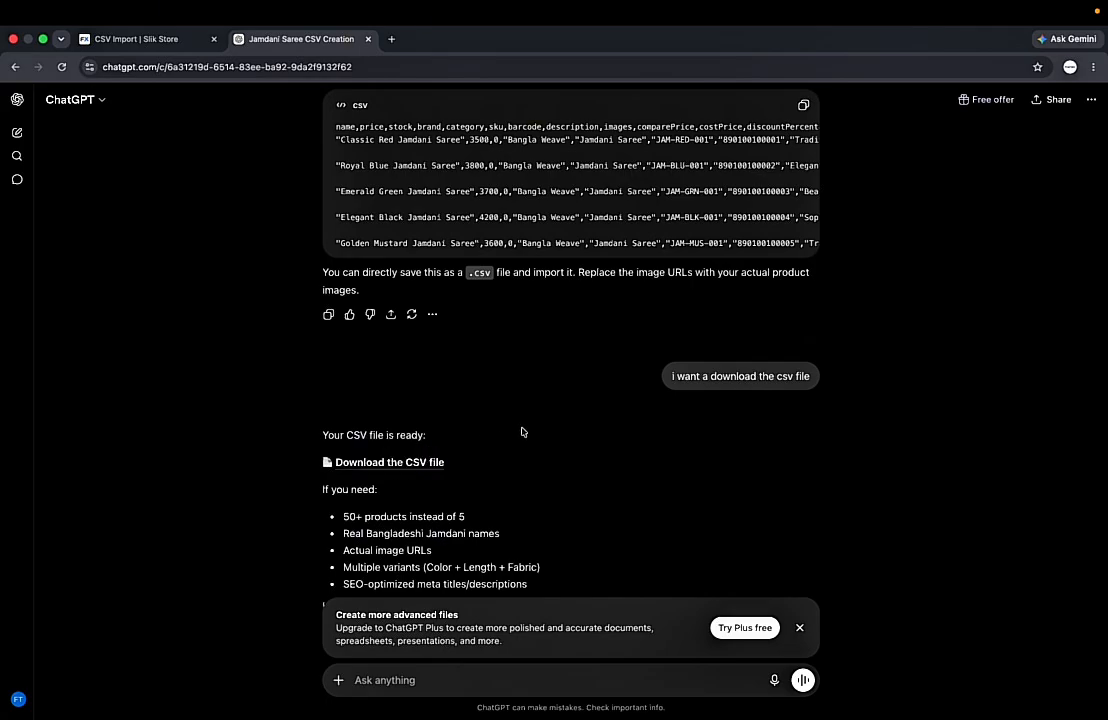
{"action": "left_click", "coordinate": [423, 463]}
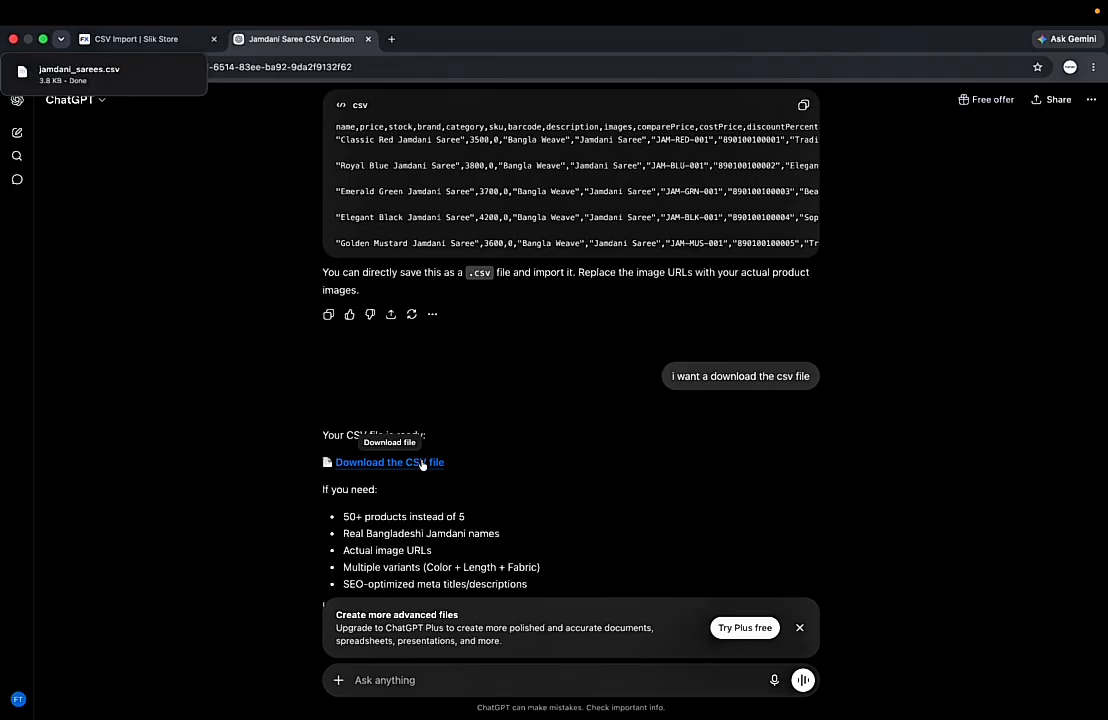
{"action": "mouse_move", "coordinate": [106, 72]}
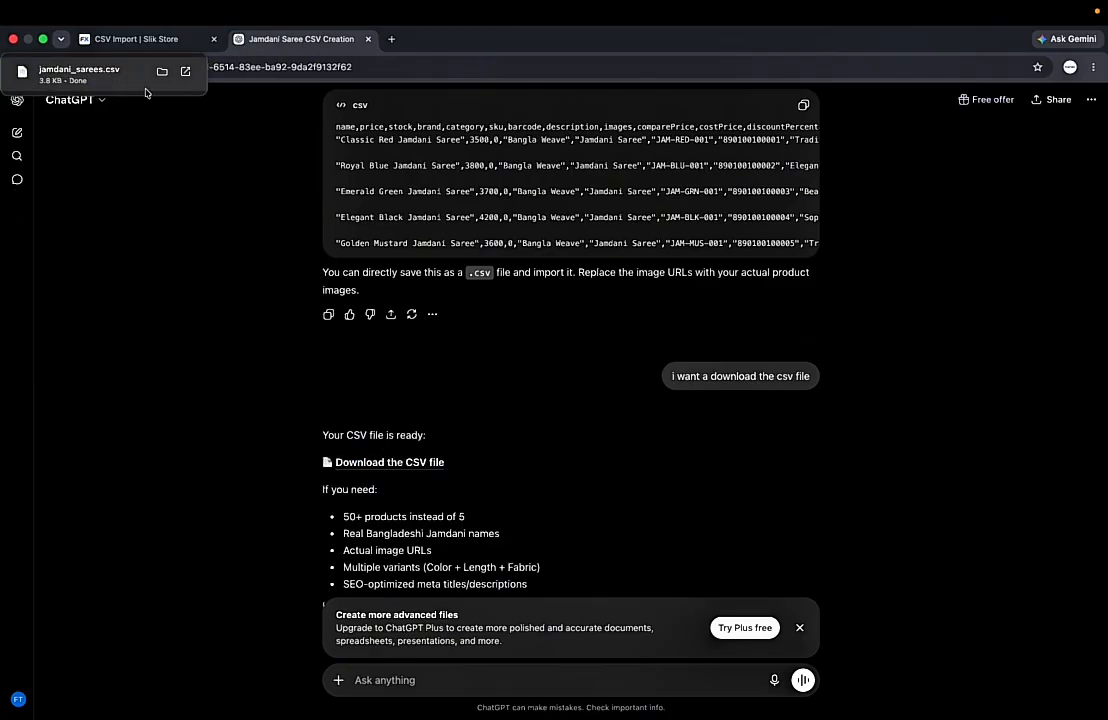
Step: Return to the store's CSV import page and upload jamdani_sarees.csv, found by searching for "jamdani"
{"action": "left_click", "coordinate": [170, 35]}
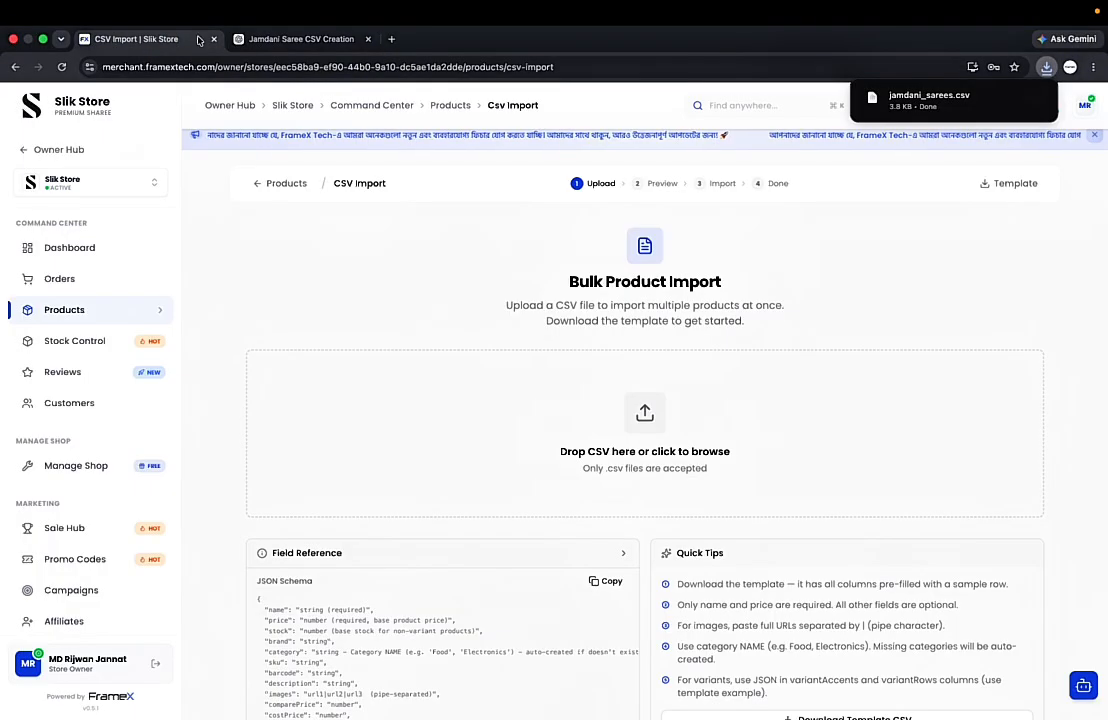
{"action": "left_click", "coordinate": [645, 413]}
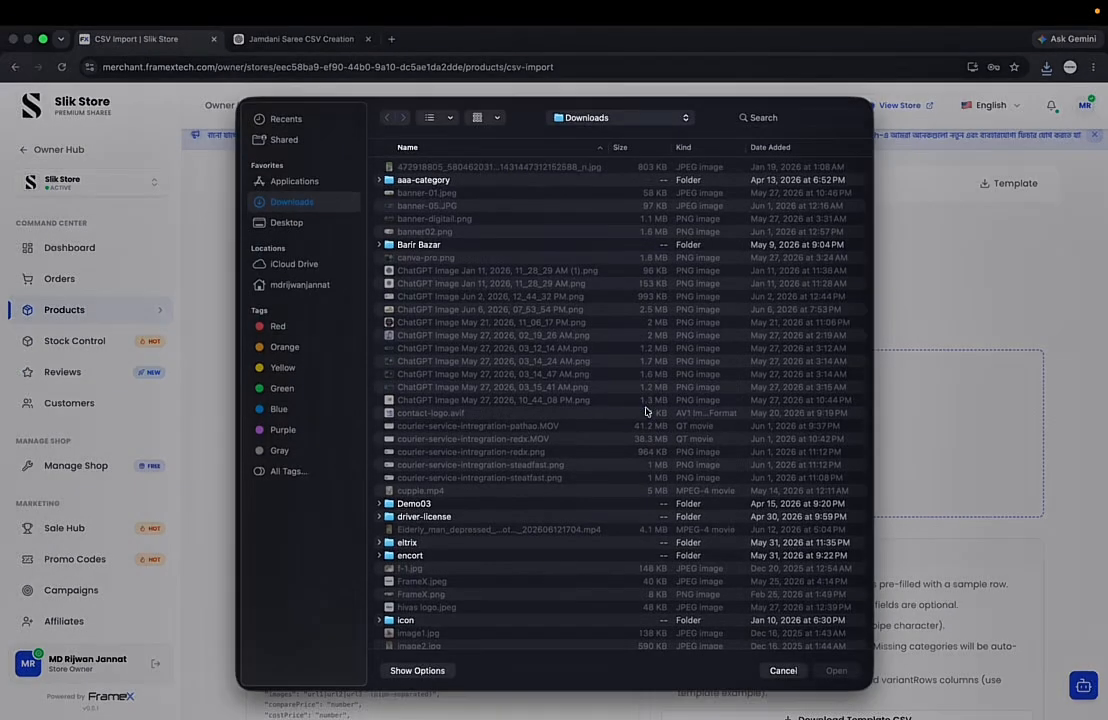
{"action": "left_click", "coordinate": [766, 125]}
{"action": "type", "text": "jamdani"}
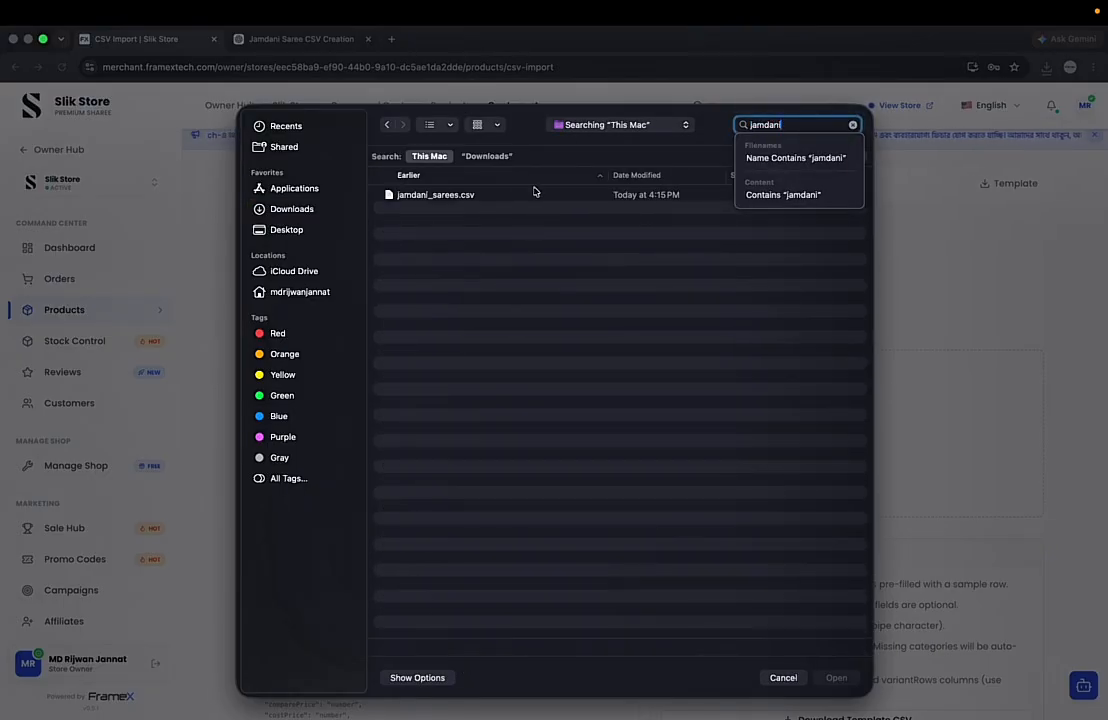
{"action": "left_click", "coordinate": [484, 195]}
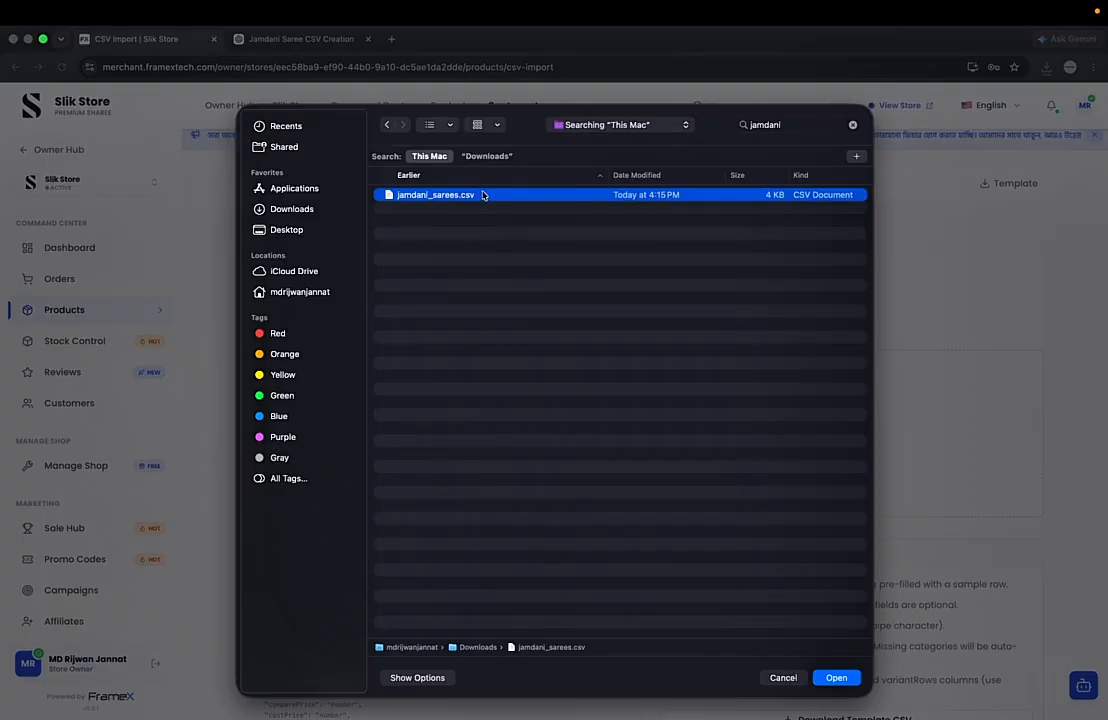
{"action": "double_click", "coordinate": [483, 195]}
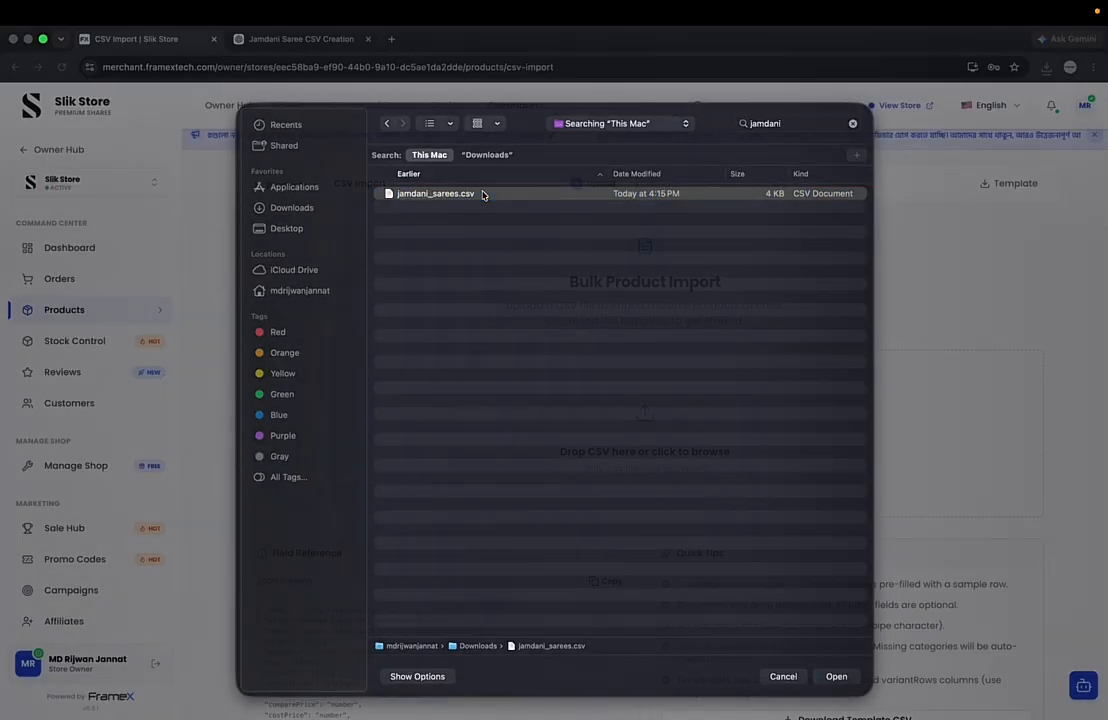
Step: Review the import preview and import the 5 Jamdani saree products into the store
{"action": "scroll", "coordinate": [480, 535], "scroll_direction": "down", "scroll_amount": 1}
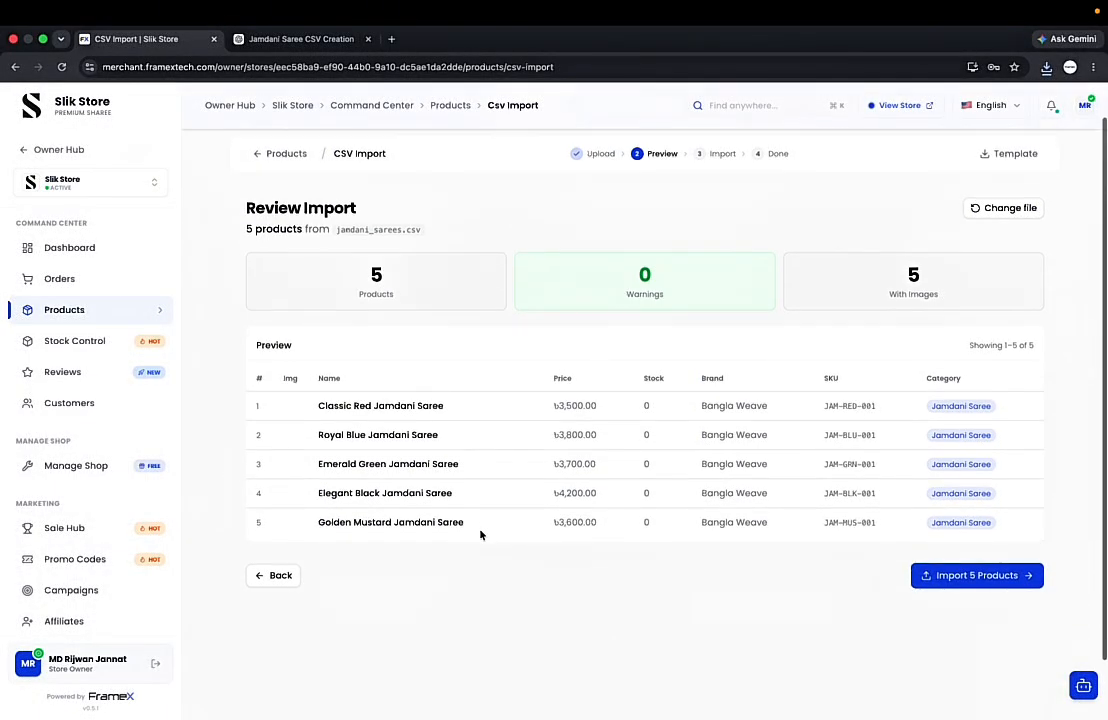
{"action": "scroll", "coordinate": [560, 545], "scroll_direction": "down", "scroll_amount": 1}
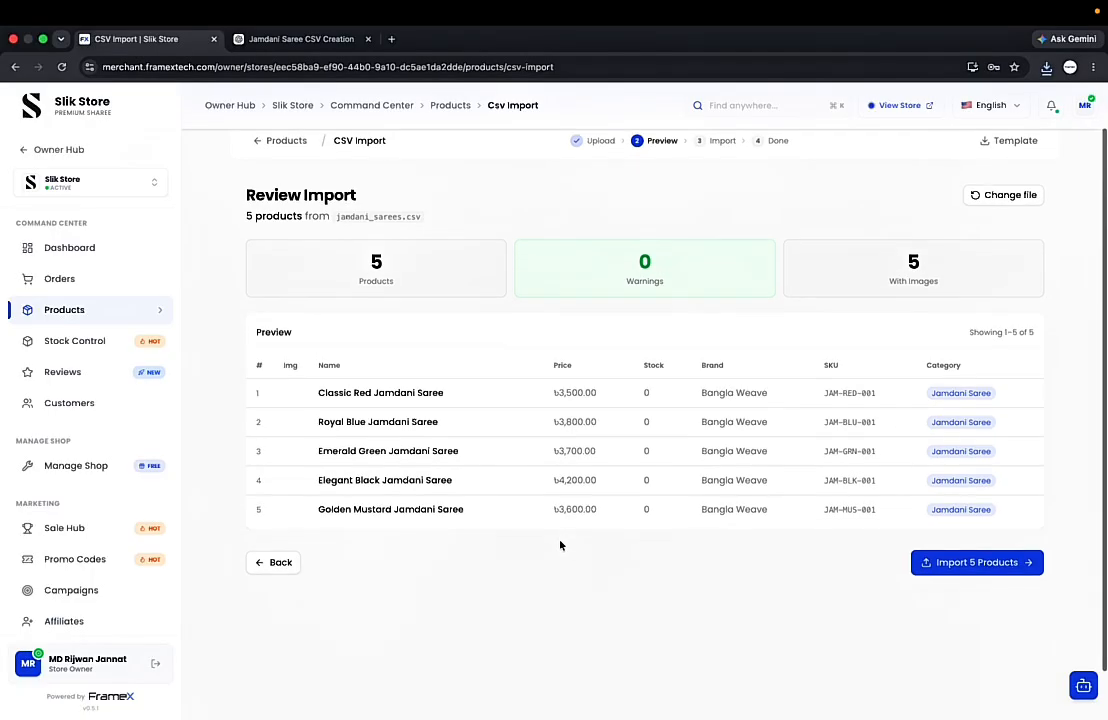
{"action": "left_click", "coordinate": [980, 568]}
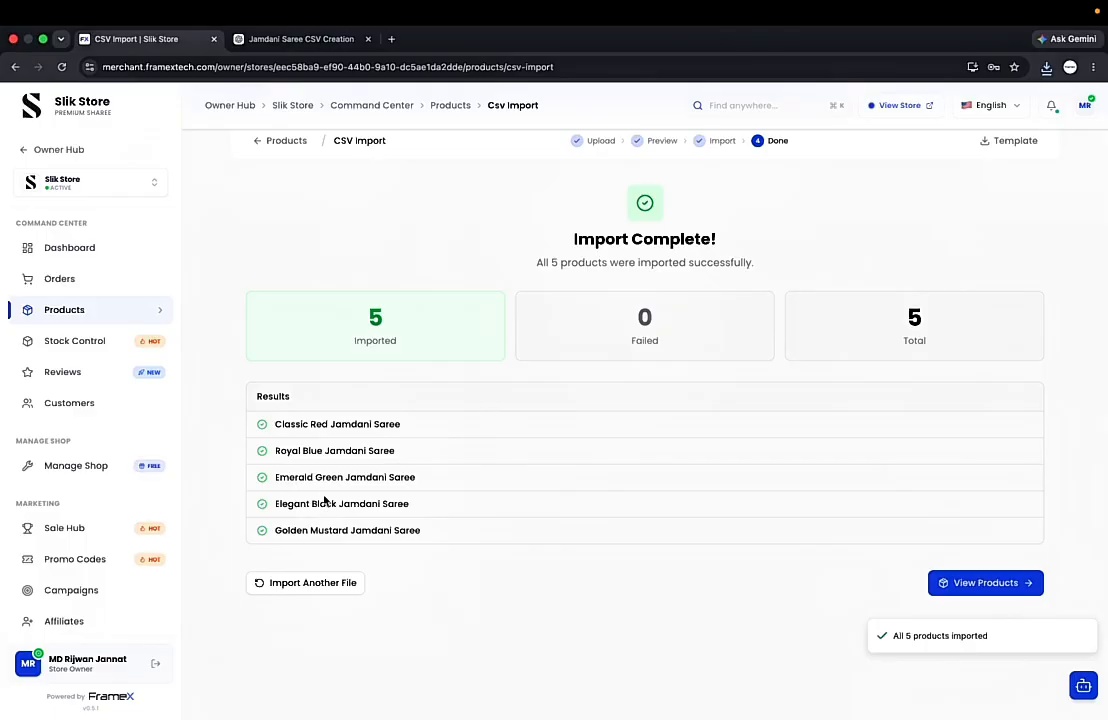
Step: Open the store's product list and check the names and prices of the imported Jamdani sarees
{"action": "left_click", "coordinate": [121, 314]}
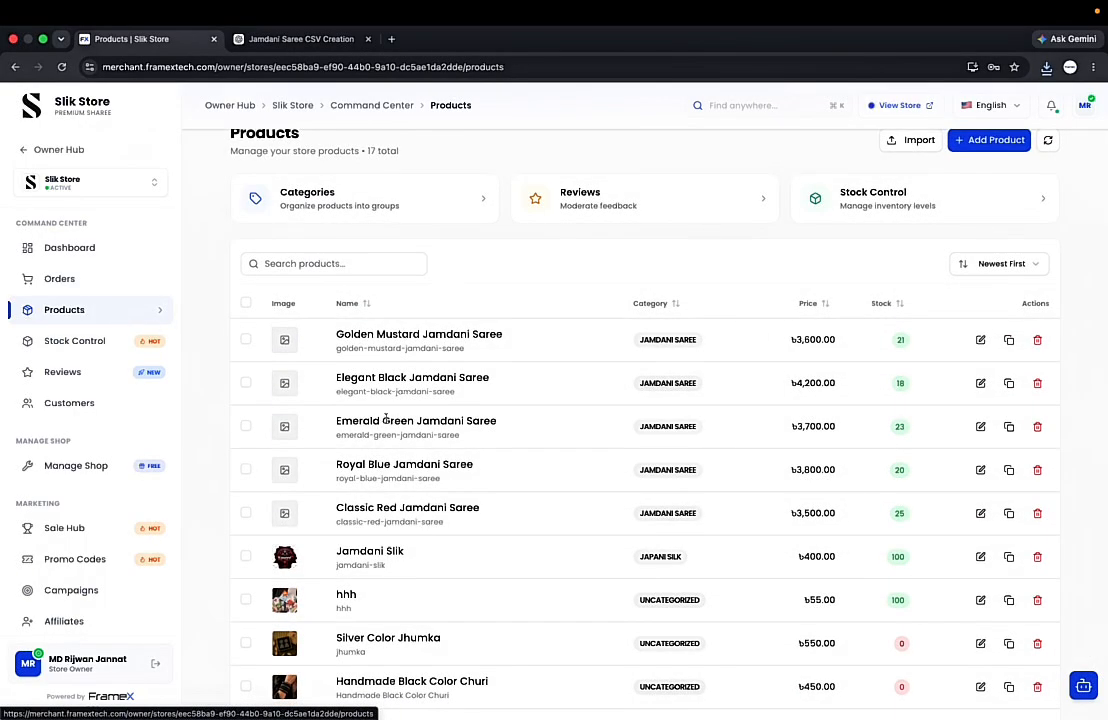
{"action": "left_click_drag", "start_coordinate": [321, 334], "coordinate": [504, 534]}
{"action": "left_click", "coordinate": [529, 504]}
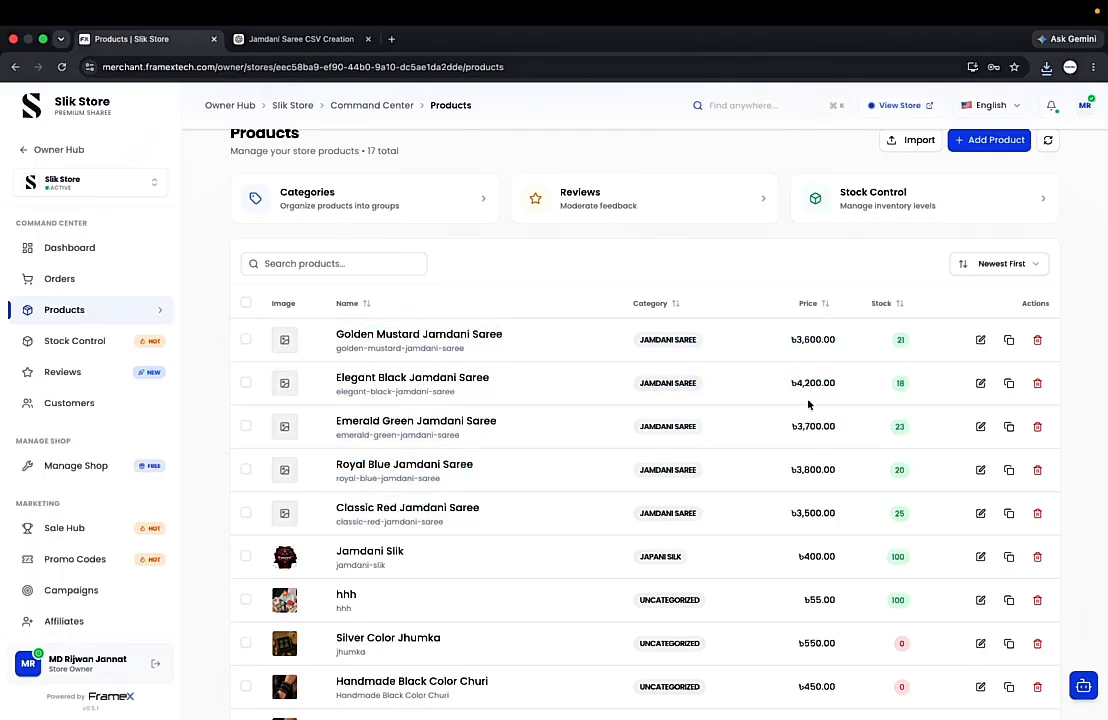
{"action": "left_click_drag", "start_coordinate": [786, 340], "coordinate": [836, 464]}
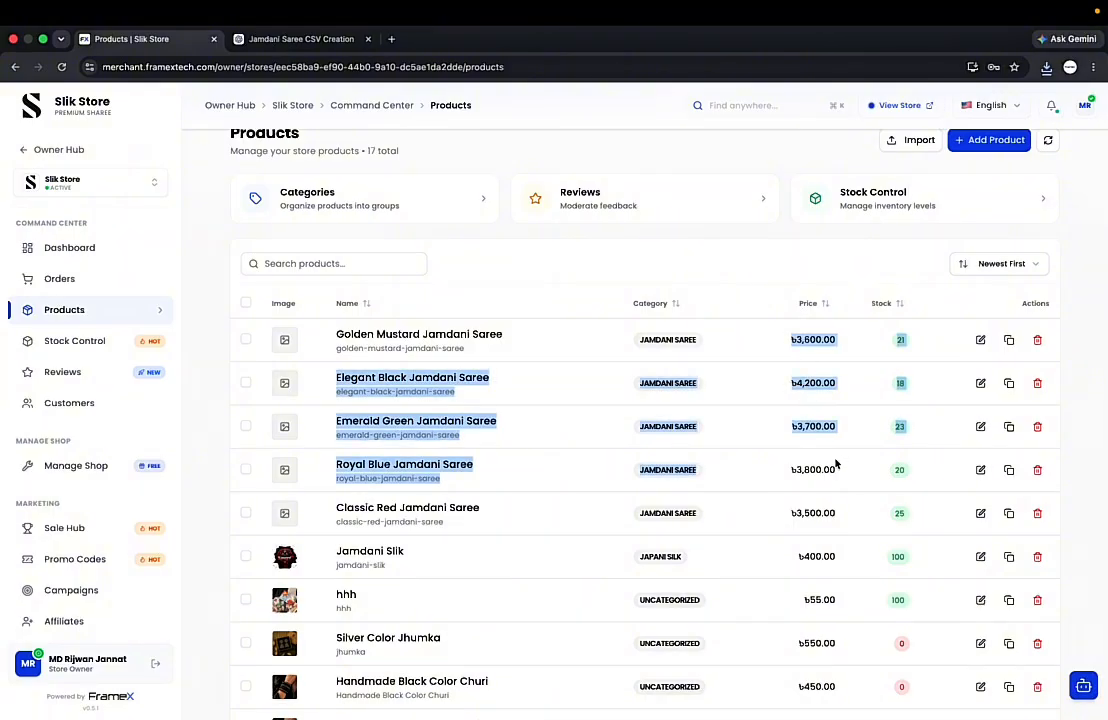
{"action": "left_click", "coordinate": [835, 462]}
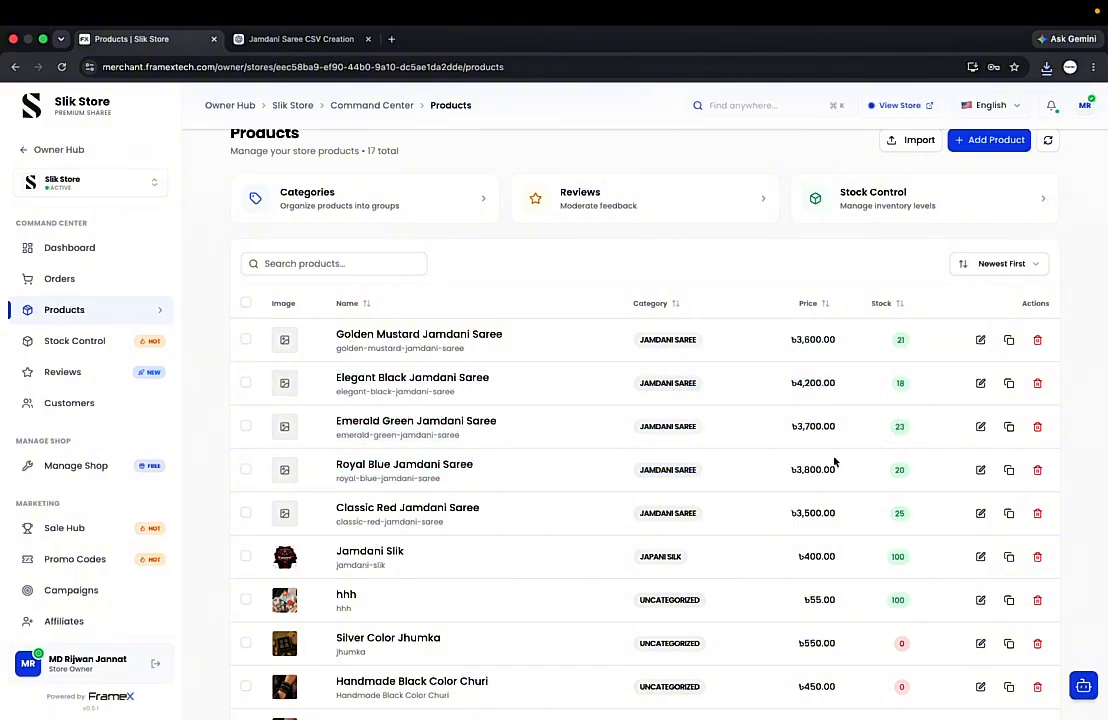